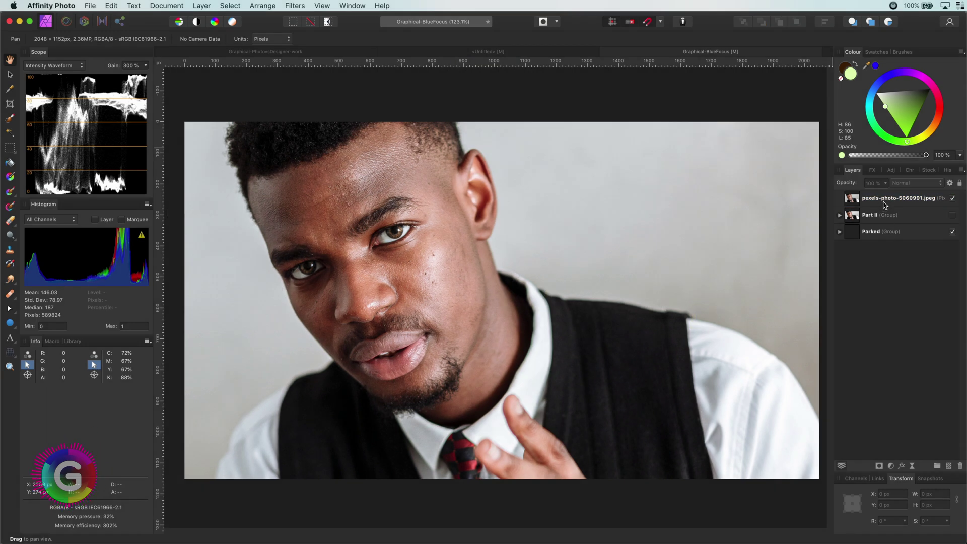
Step: Rename the photo layer to 'original'
double_click(884, 199)
type("ori")
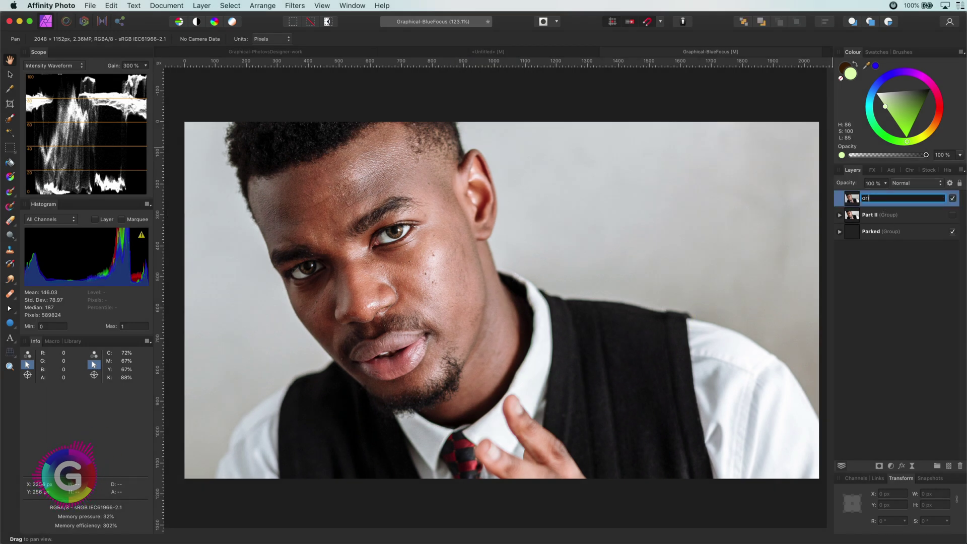
type("ginal")
key("Return")
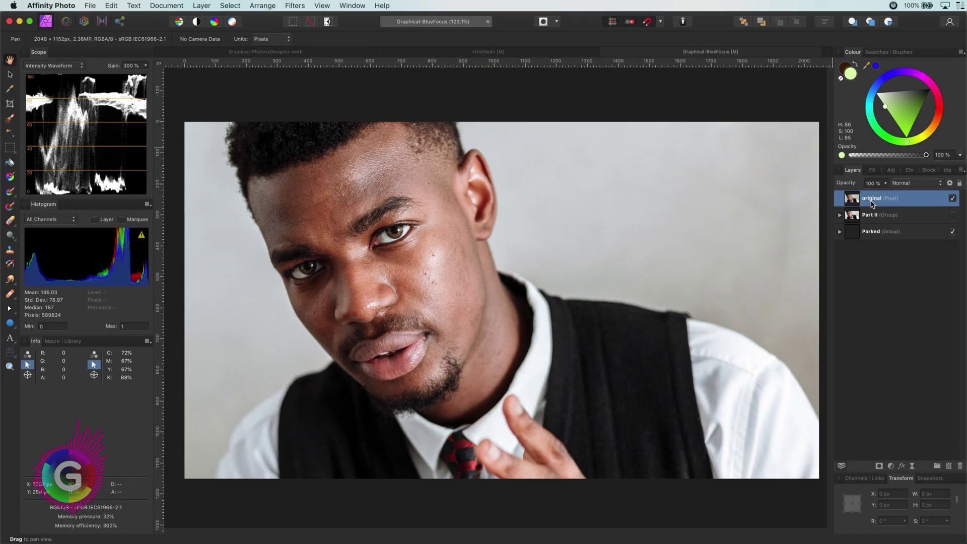
Step: Duplicate it and run the RGB split (as Color) macro, expanding the resulting RGB Channels group
key("super+j")
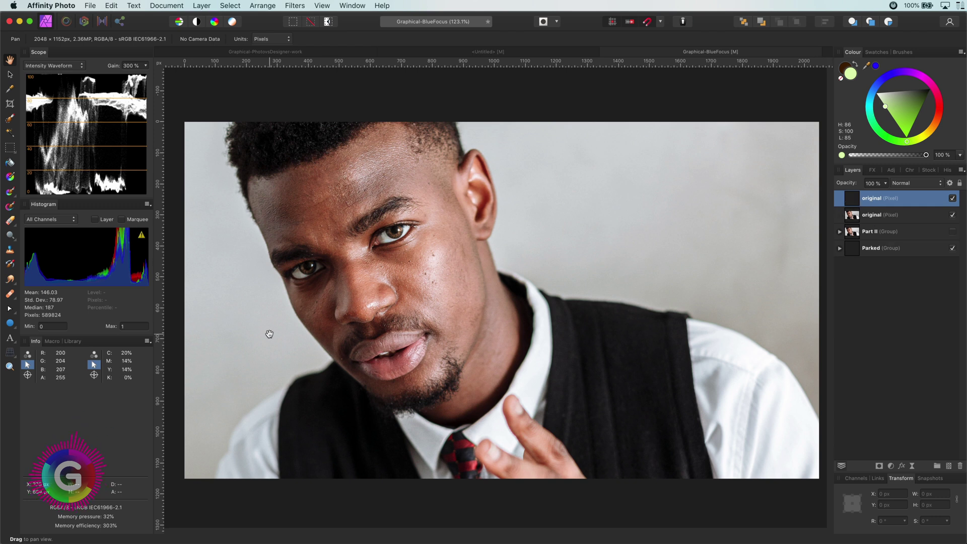
left_click(72, 343)
left_click(69, 461)
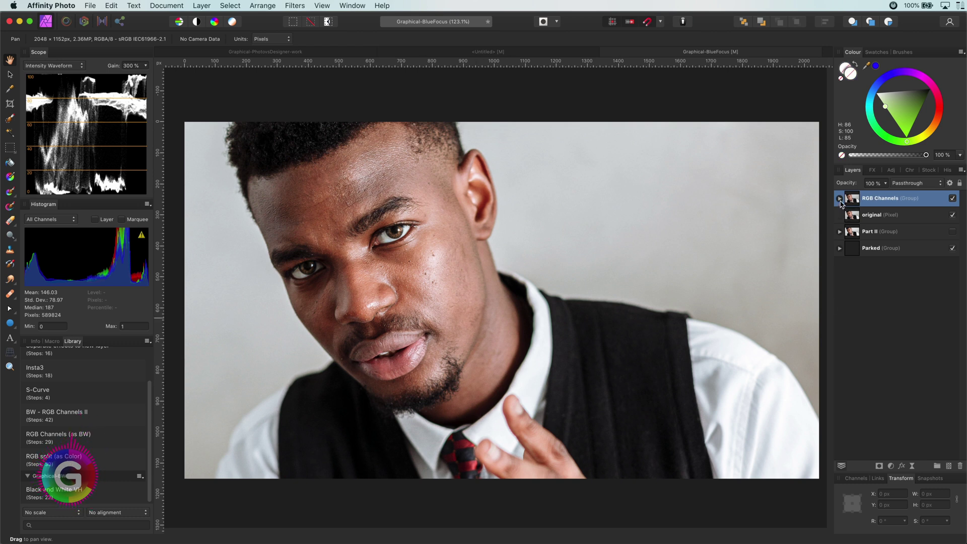
left_click(840, 198)
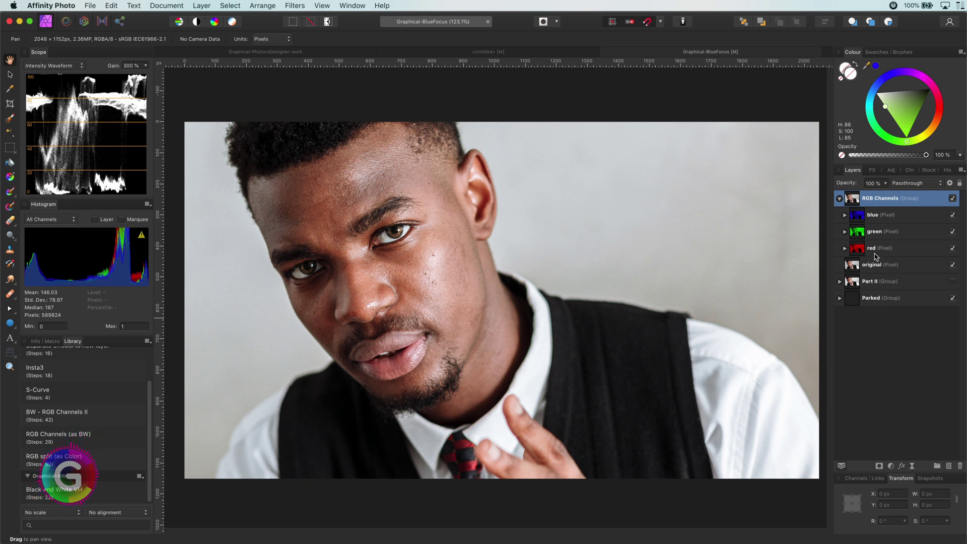
Step: Add a 2.6 px live Gaussian Blur to the blue layer, then move it via green down to the red layer
left_click(865, 224)
left_click(913, 468)
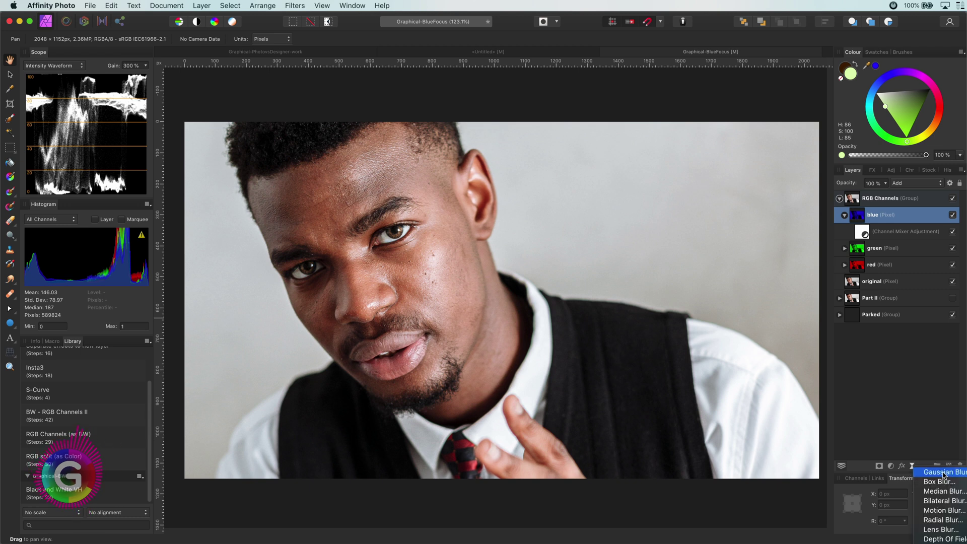
left_click(944, 473)
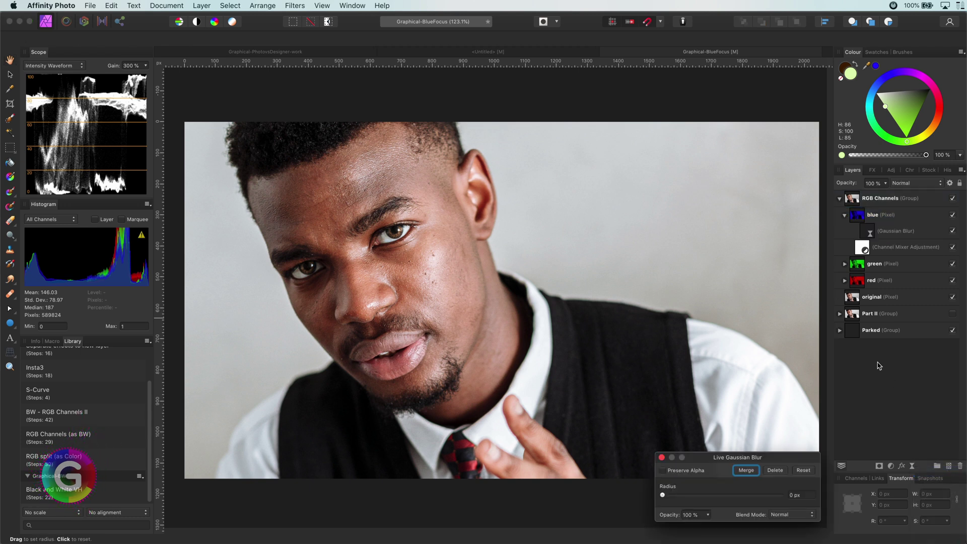
left_click_drag(664, 496, 694, 501)
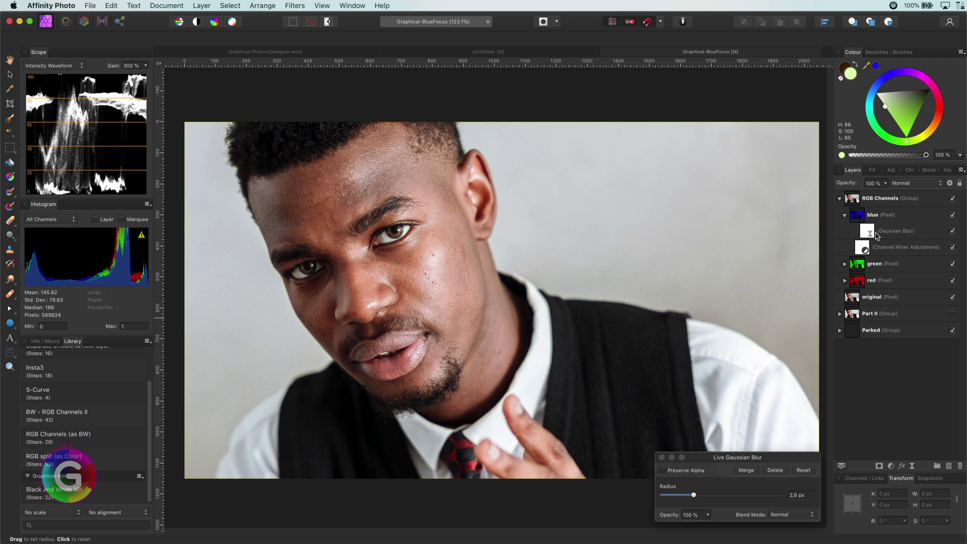
left_click_drag(874, 233, 855, 268)
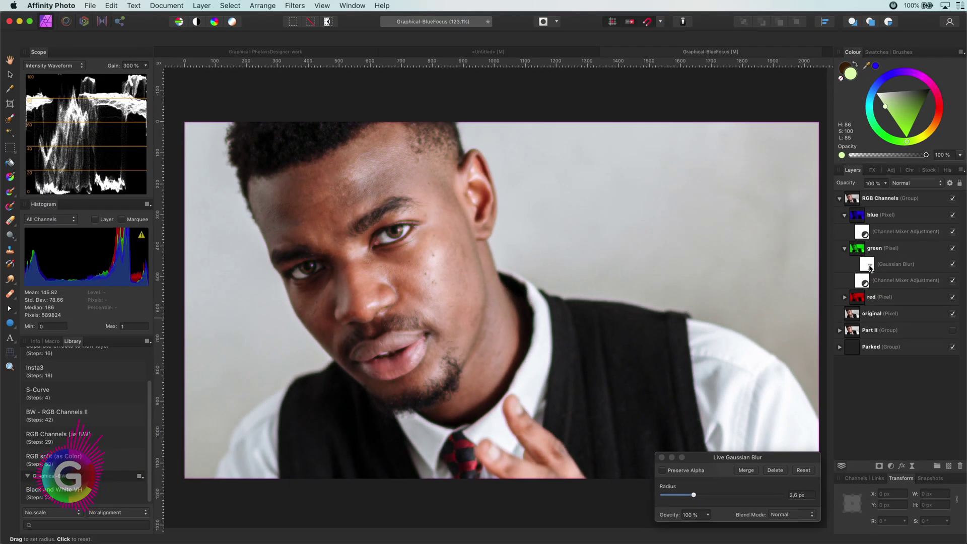
left_click_drag(868, 265, 855, 301)
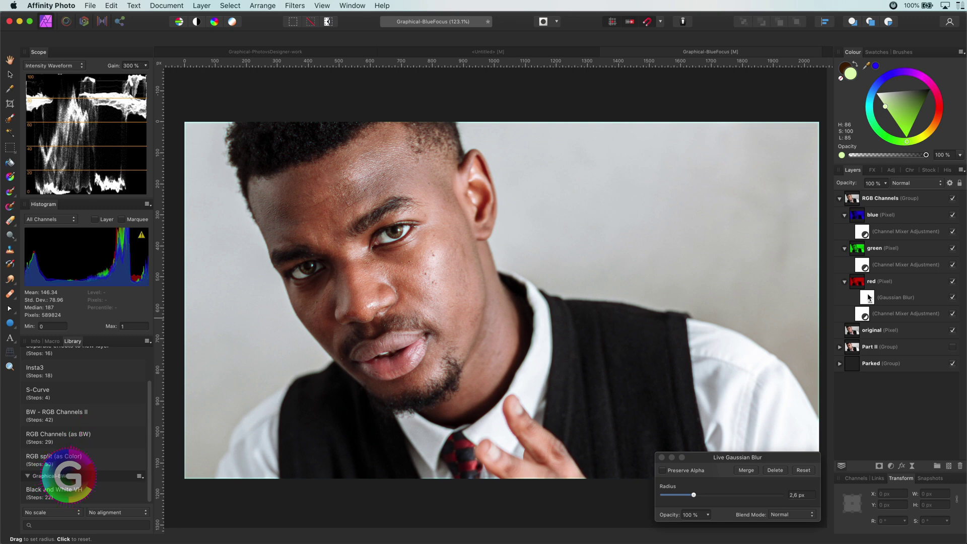
Step: Move the Gaussian Blur back to blue, zoom in to compare it on red versus blue, then close its settings
left_click_drag(868, 298, 860, 218)
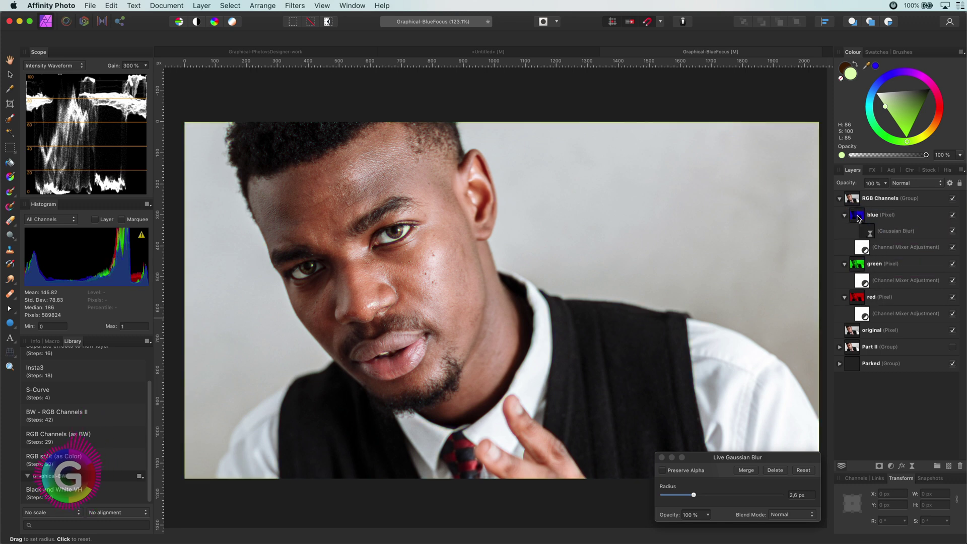
scroll(419, 246, "up", 5)
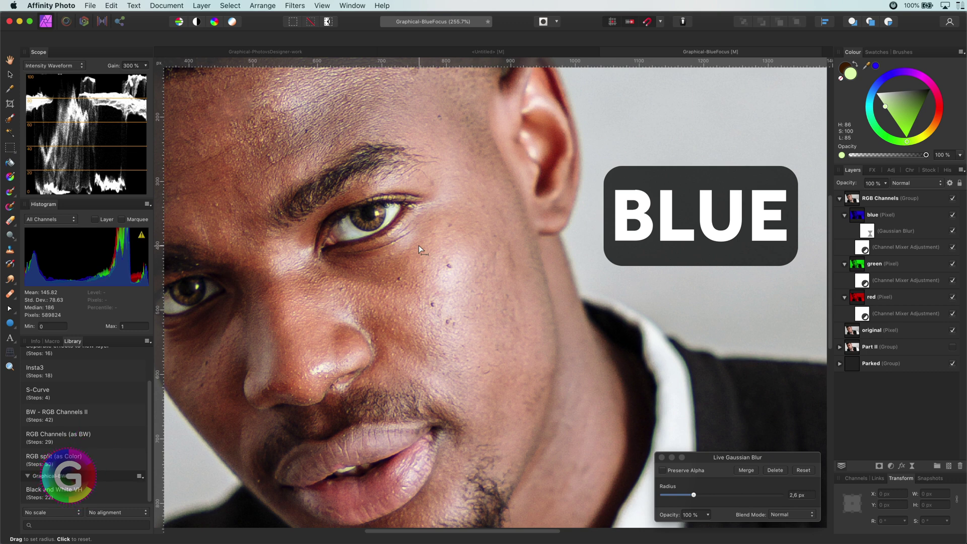
key("super+z")
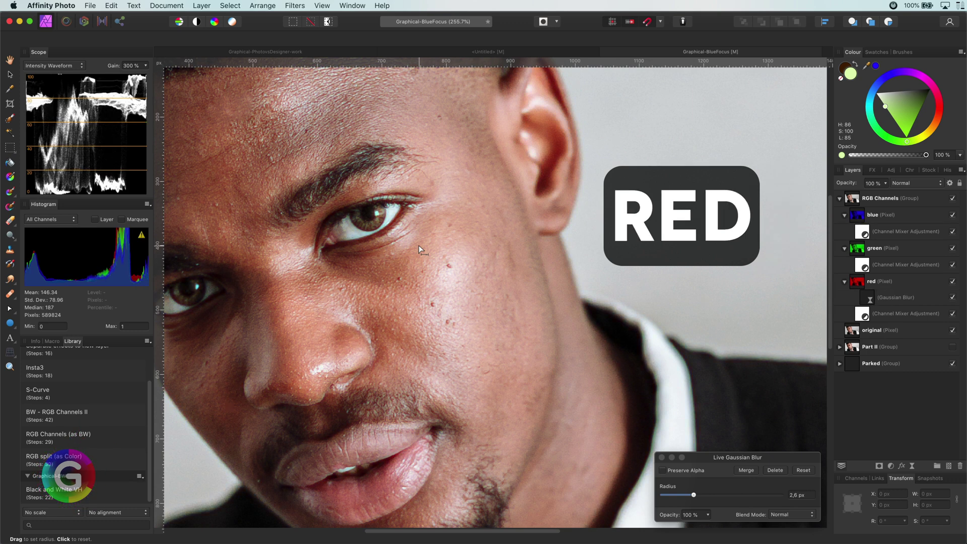
key("super+shift+z")
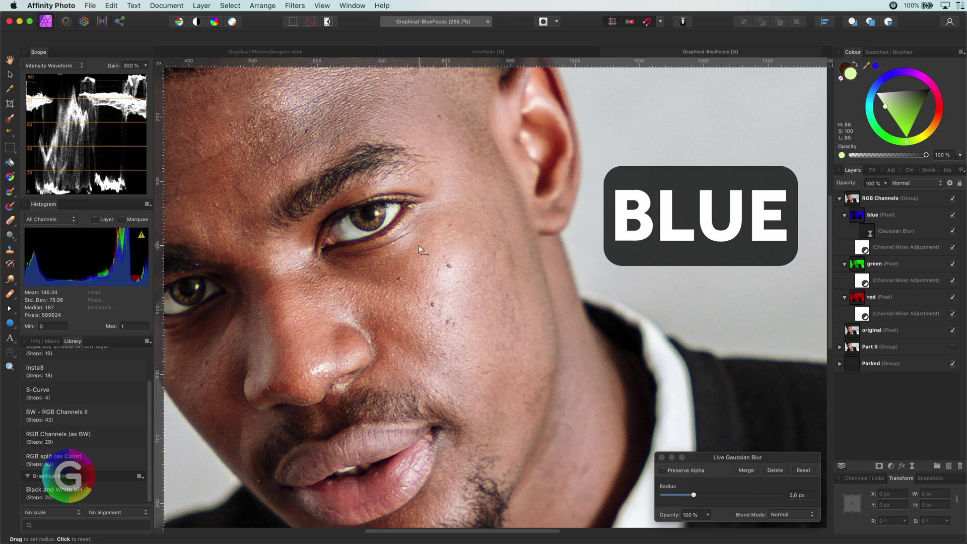
key("super+z")
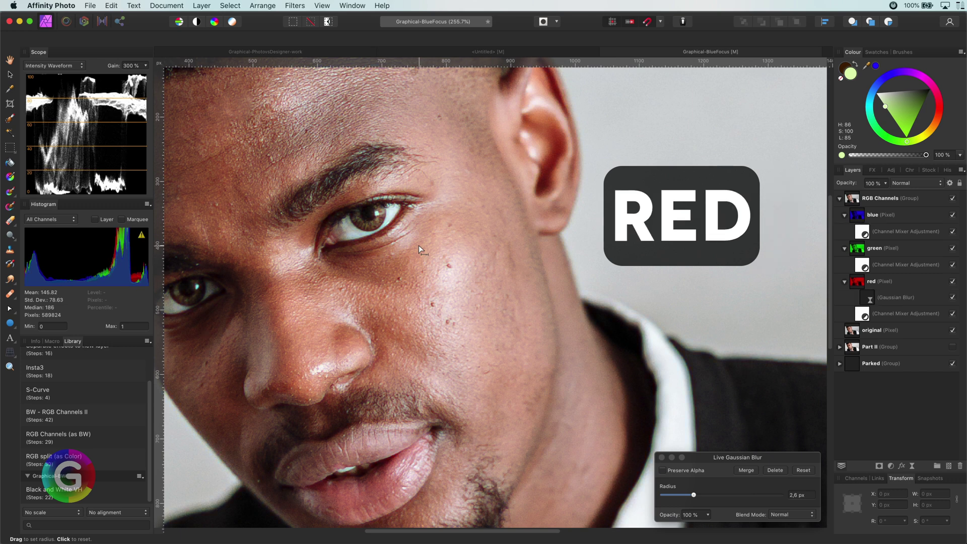
key("super+shift+z")
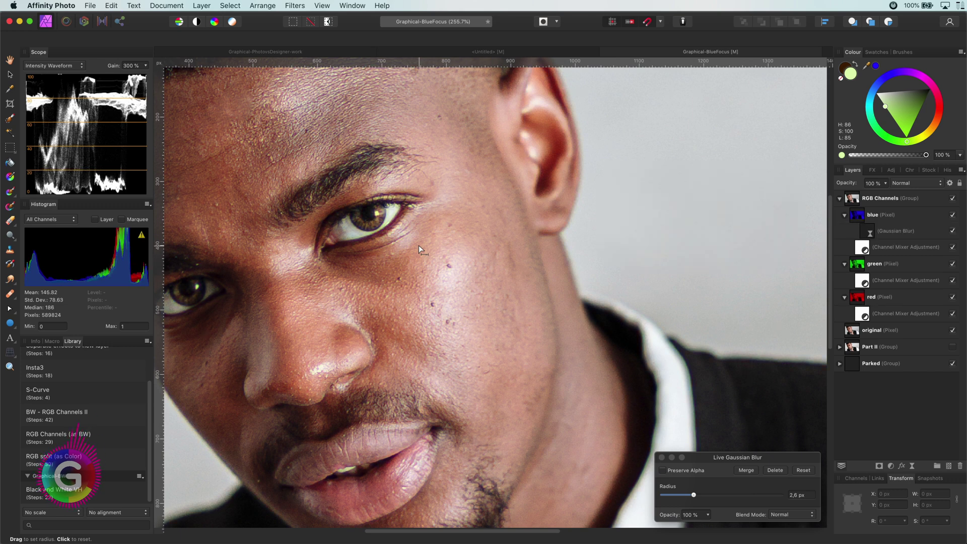
key("super+z")
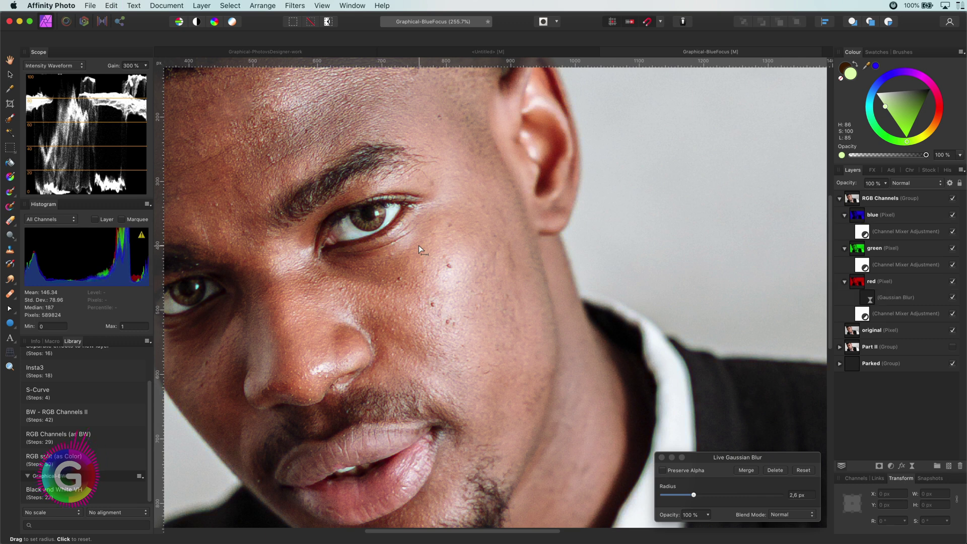
key("super+shift+z")
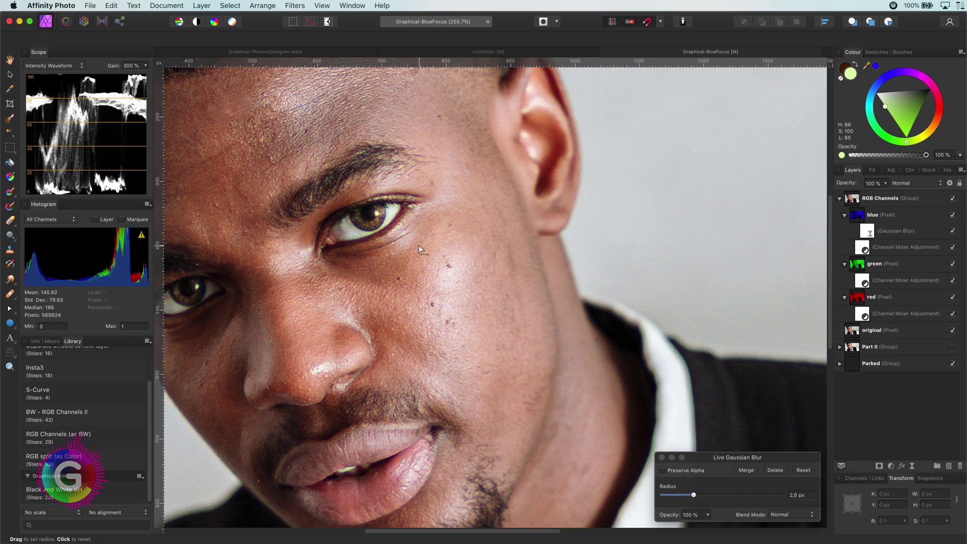
left_click(663, 457)
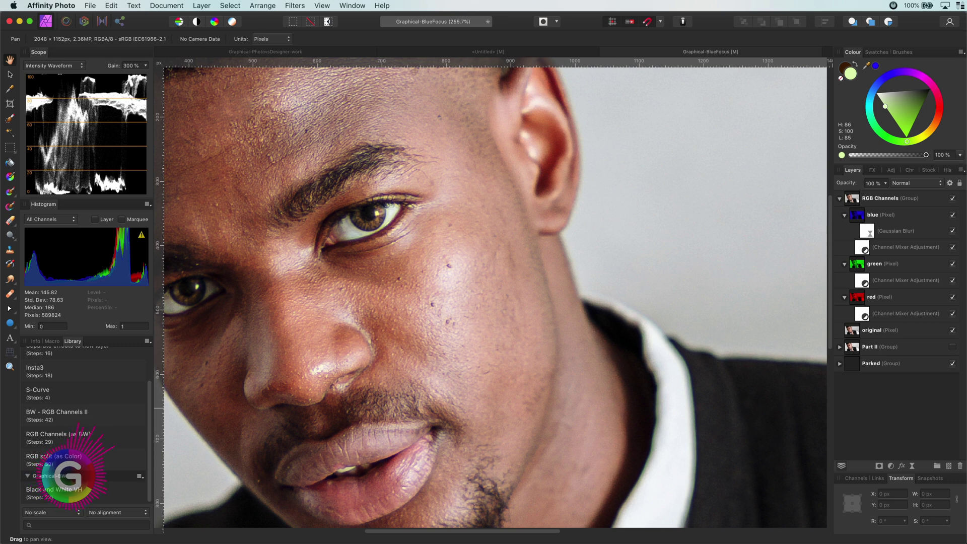
Step: Replace the blur with a 29.3 px monochrome live High Pass on the green layer, blended as Overlay
left_click(872, 232)
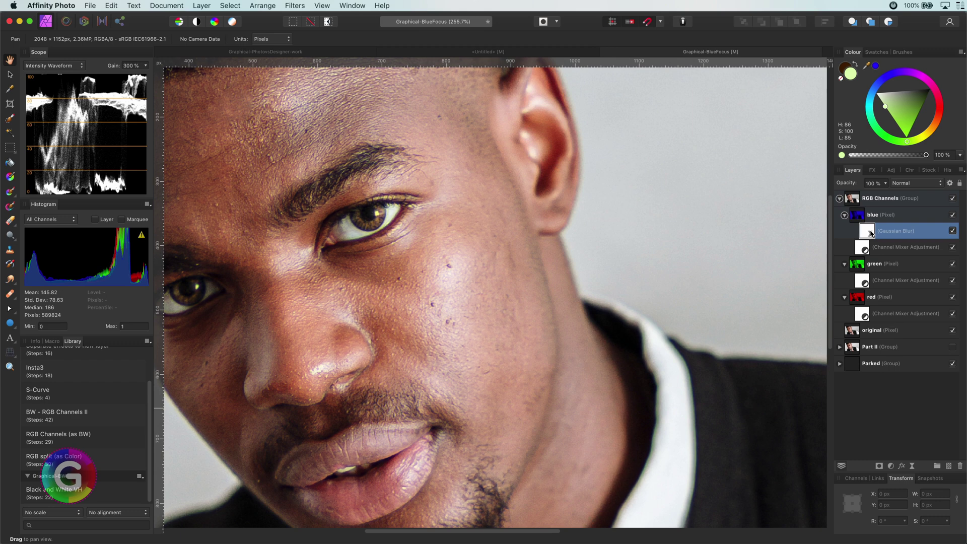
key("Delete")
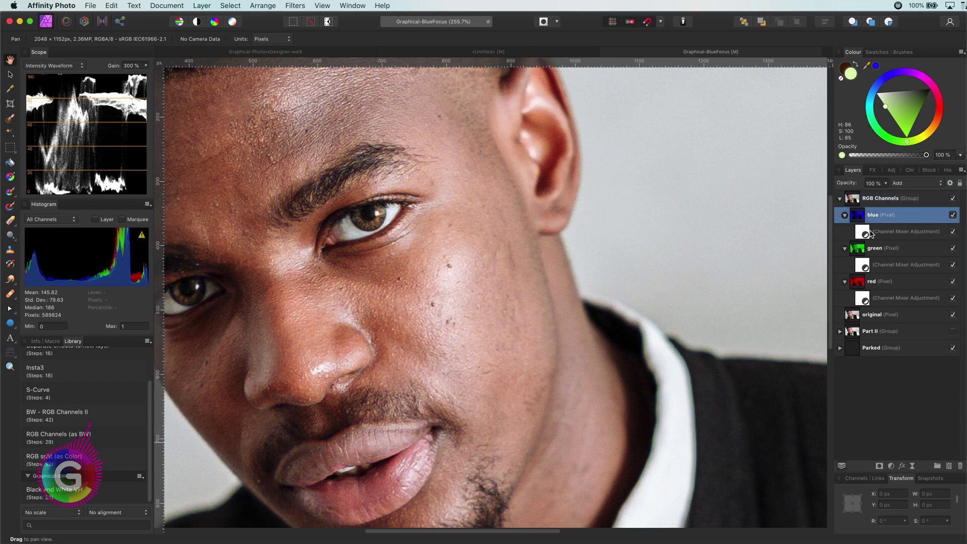
left_click(862, 255)
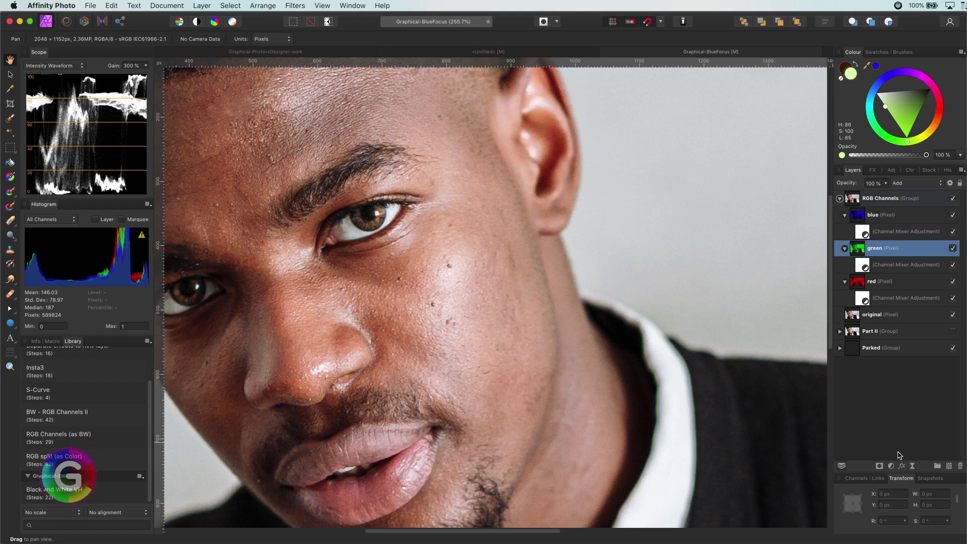
left_click(912, 466)
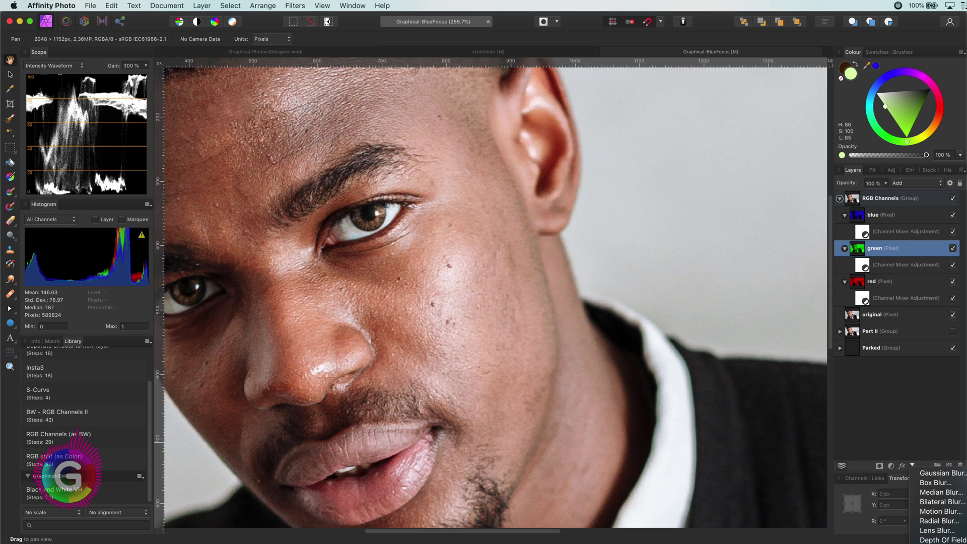
left_click(940, 539)
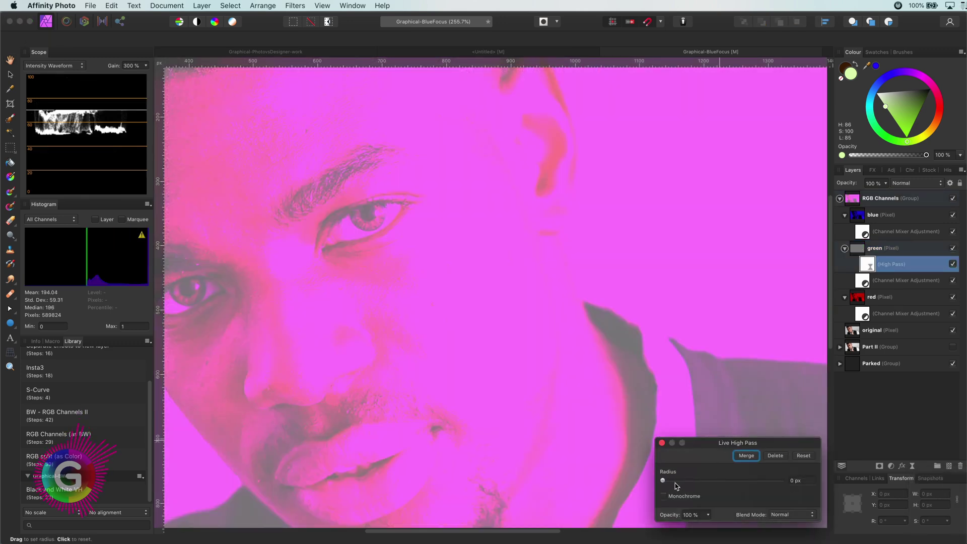
left_click_drag(677, 486, 741, 490)
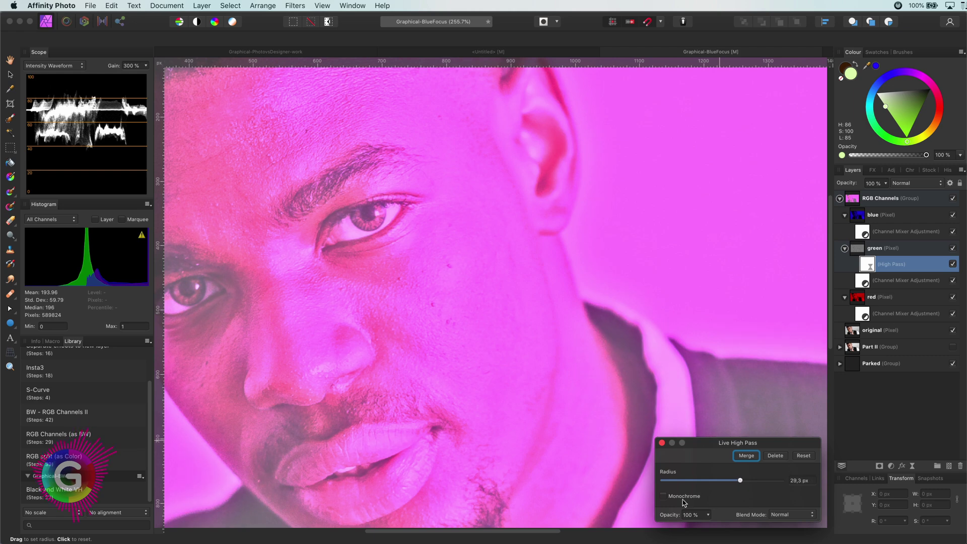
left_click(663, 497)
left_click(916, 183)
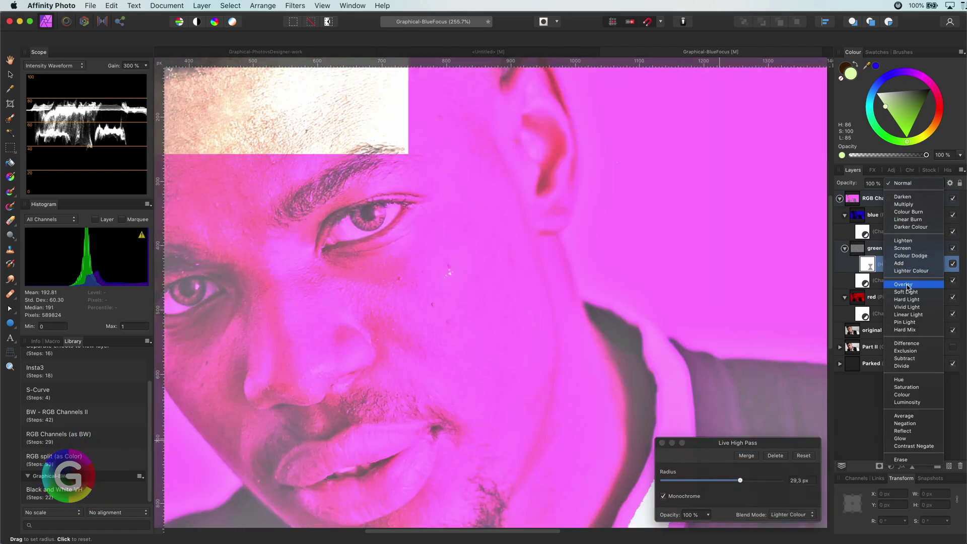
left_click(908, 287)
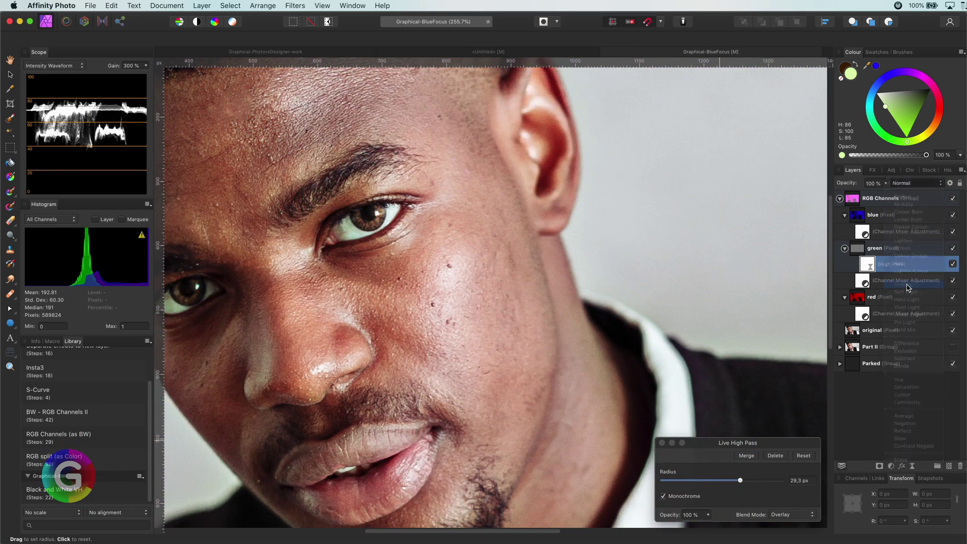
Step: Close the High Pass settings and toggle the RGB Channels group off and on to compare
left_click(662, 443)
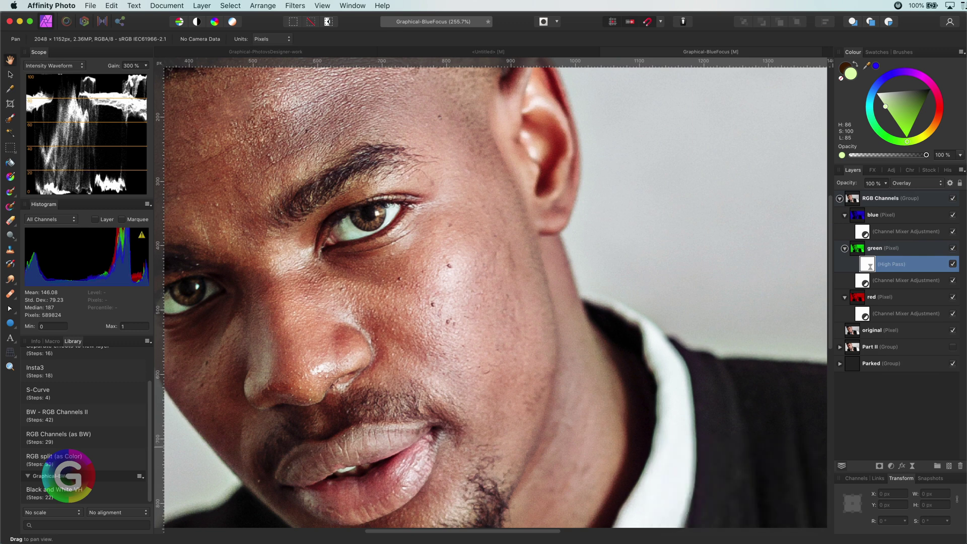
left_click(953, 199)
left_click(953, 200)
Step: Duplicate the original layer, move the copy to the top of the stack, and select the green High Pass
left_click(856, 331)
key("super+j")
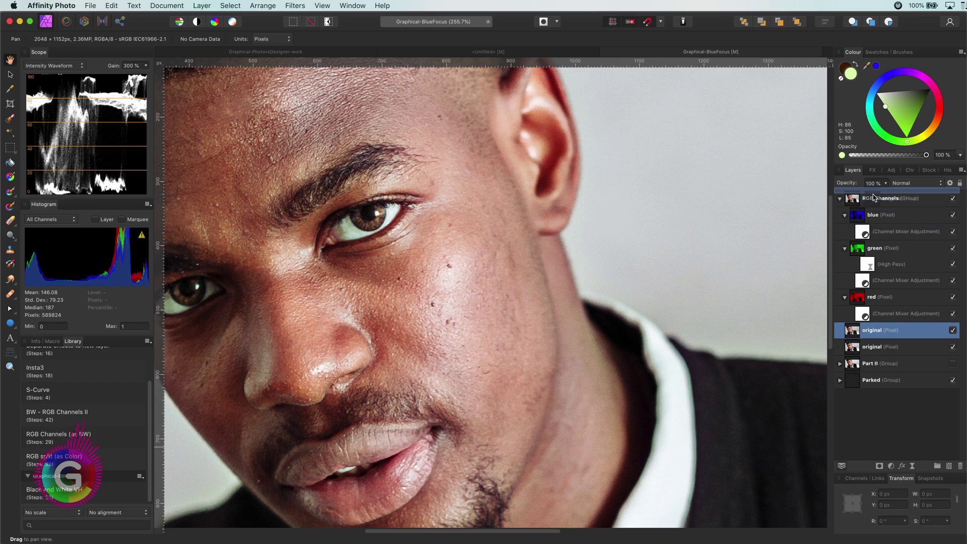
key("super+shift+bracketright")
left_click(869, 282)
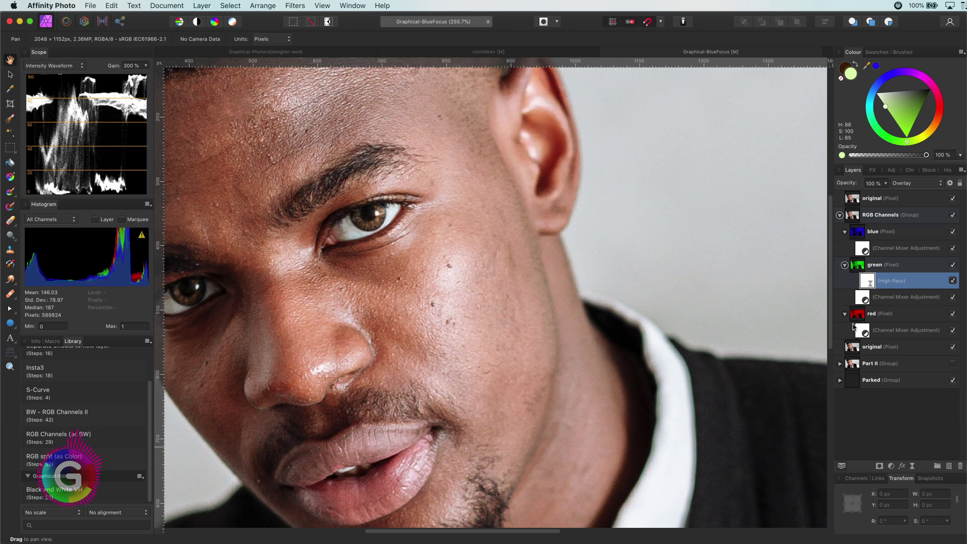
Step: Paste the Overlay High Pass into the lower original layer and rename it 'original sharpened'
left_click(854, 349)
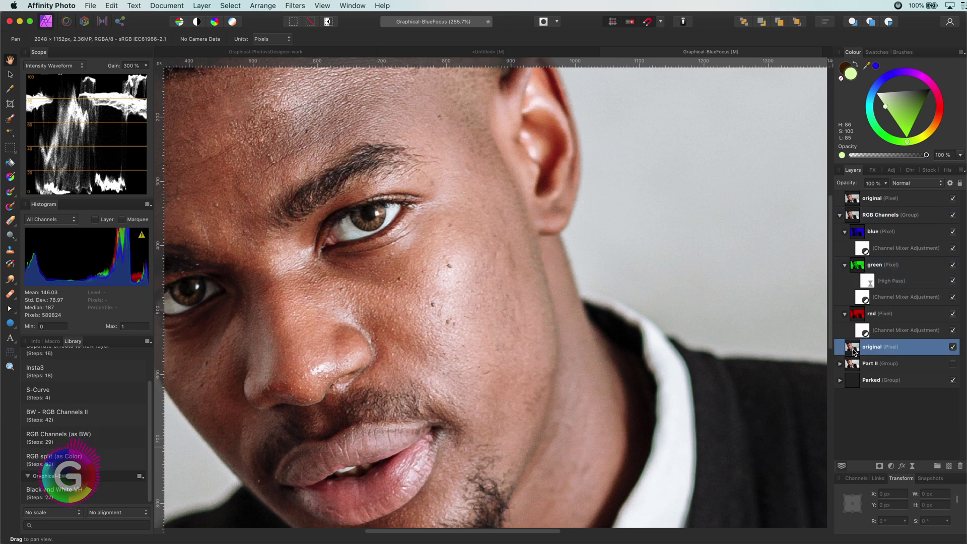
key("super+v")
left_click_drag(857, 350, 882, 368)
double_click(875, 348)
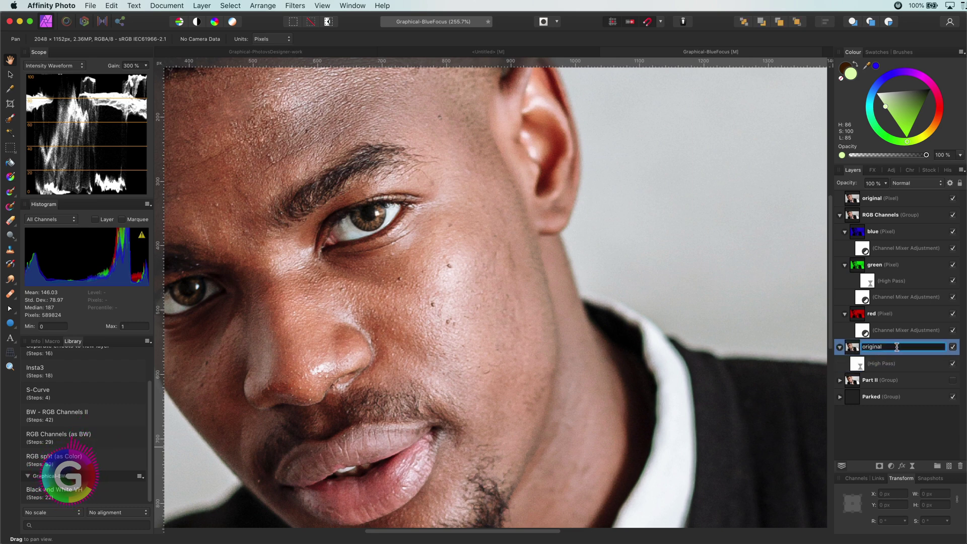
type("sharpened")
key("Return")
Step: Toggle the top original and RGB Channels visibility to compare the sharpening results
left_click(953, 198)
left_click(953, 214)
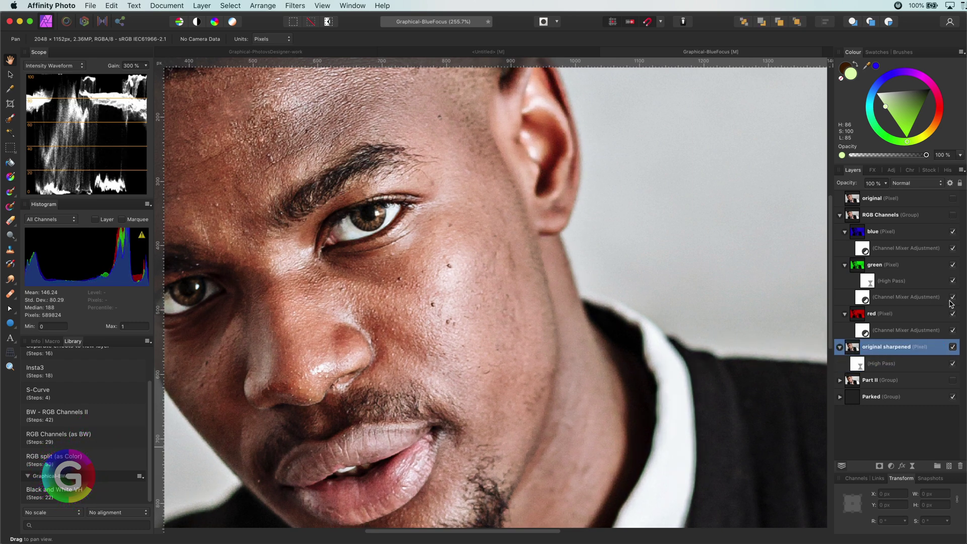
left_click(953, 216)
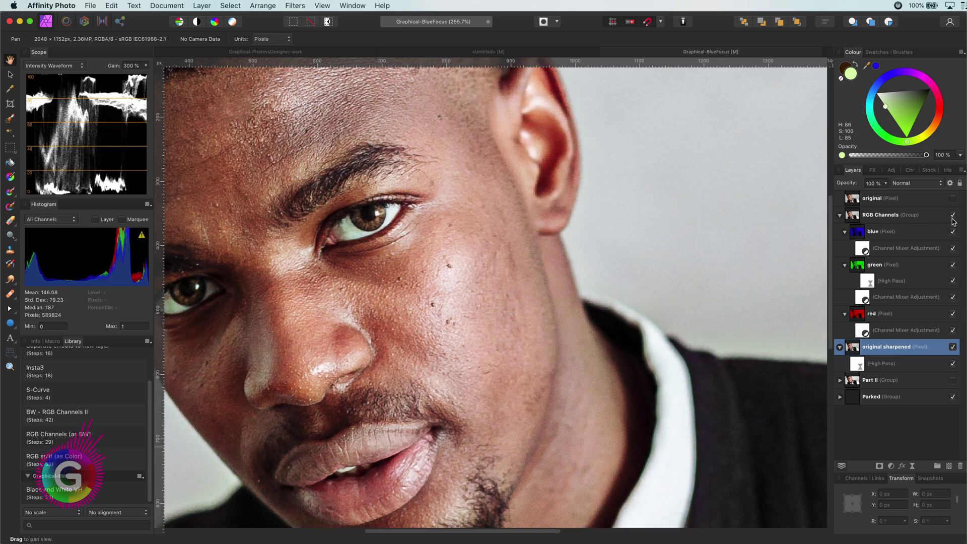
left_click(953, 216)
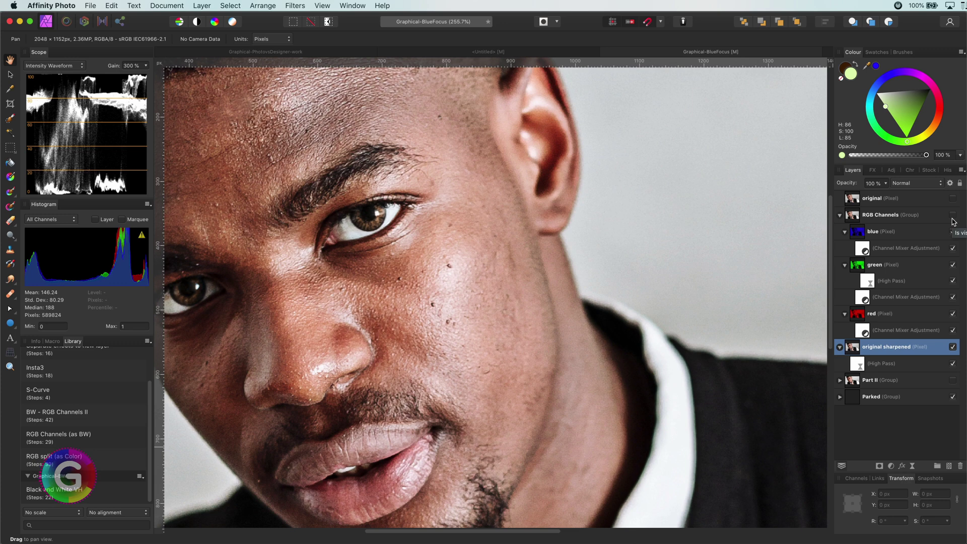
left_click(953, 215)
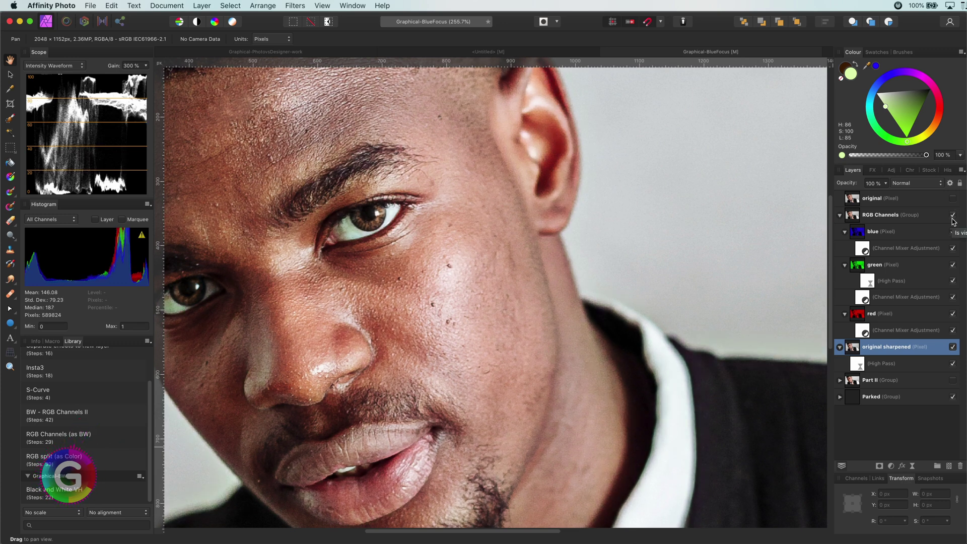
left_click(953, 216)
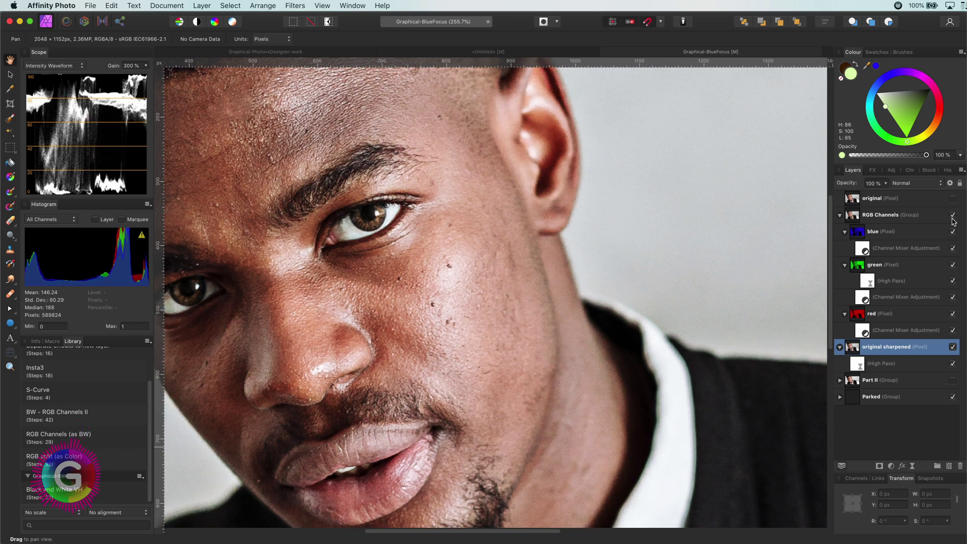
left_click(954, 199)
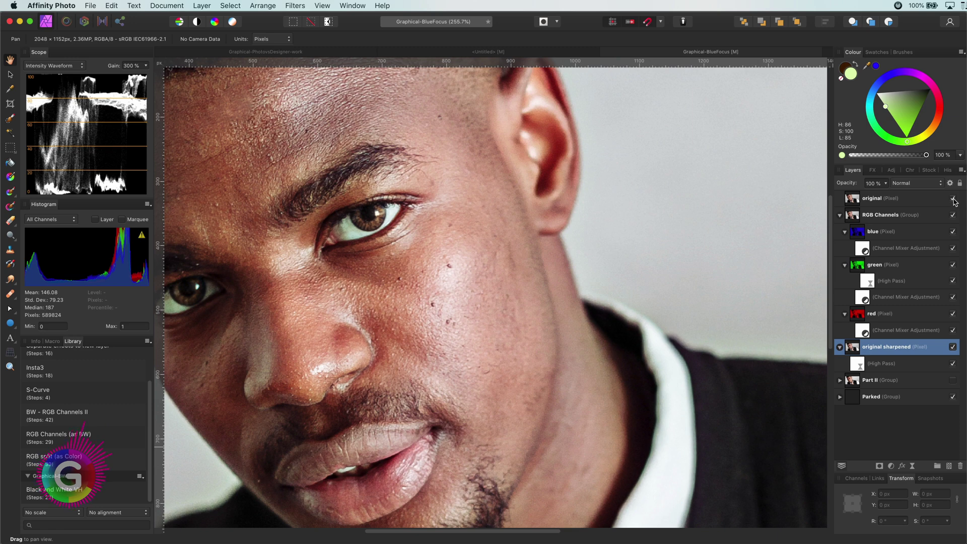
left_click(953, 198)
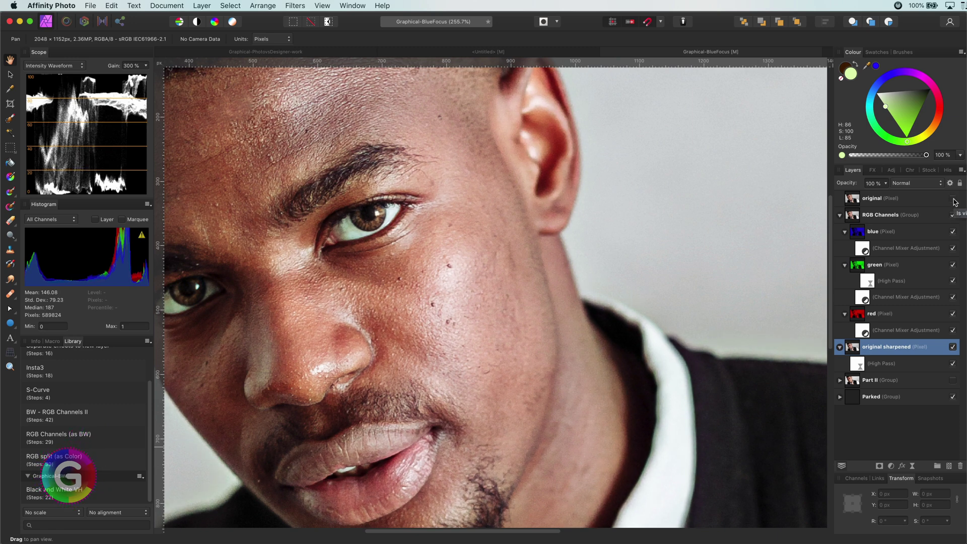
left_click(955, 202)
left_click(956, 203)
Step: Duplicate the top original layer and place the visible copy beneath the RGB Channels group
key("v")
left_click(875, 200)
key("super+j")
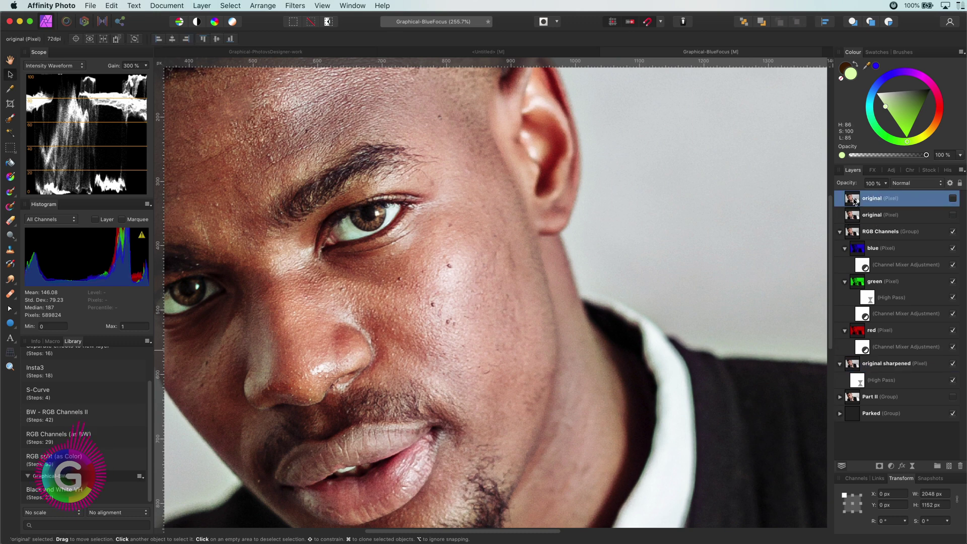
left_click_drag(855, 202, 857, 353)
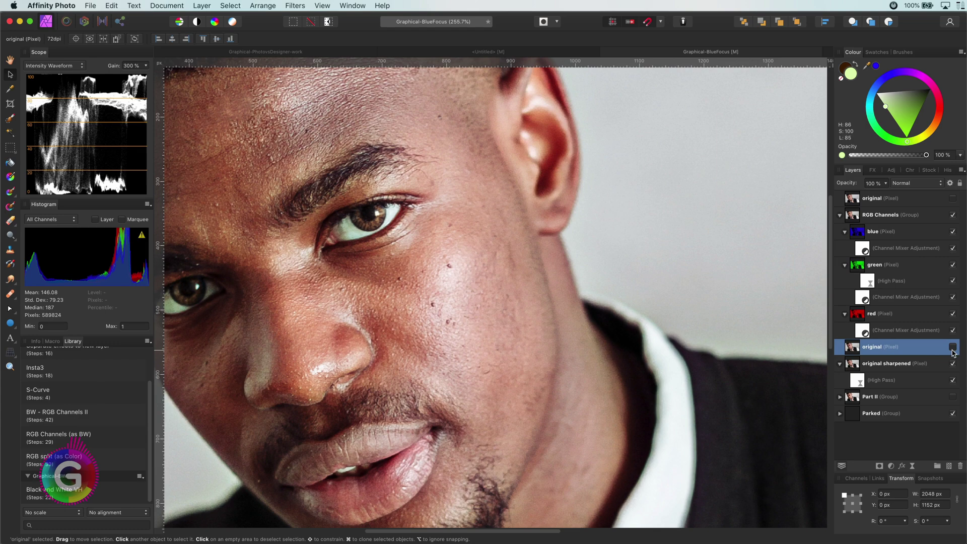
left_click(953, 348)
Step: Collapse the RGB Channels group, set its blend mode to Luminosity, and select it with the original copy
left_click(881, 215)
left_click(840, 215)
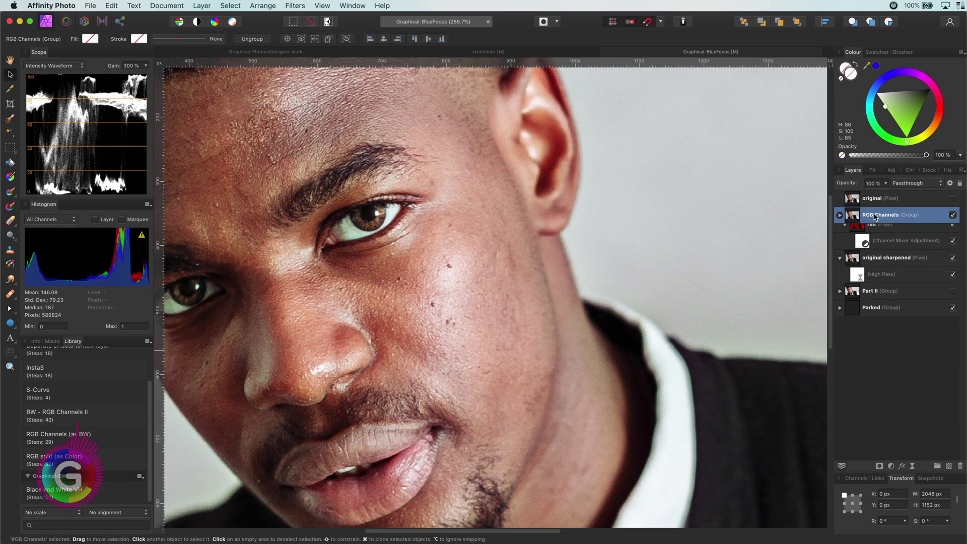
left_click(916, 184)
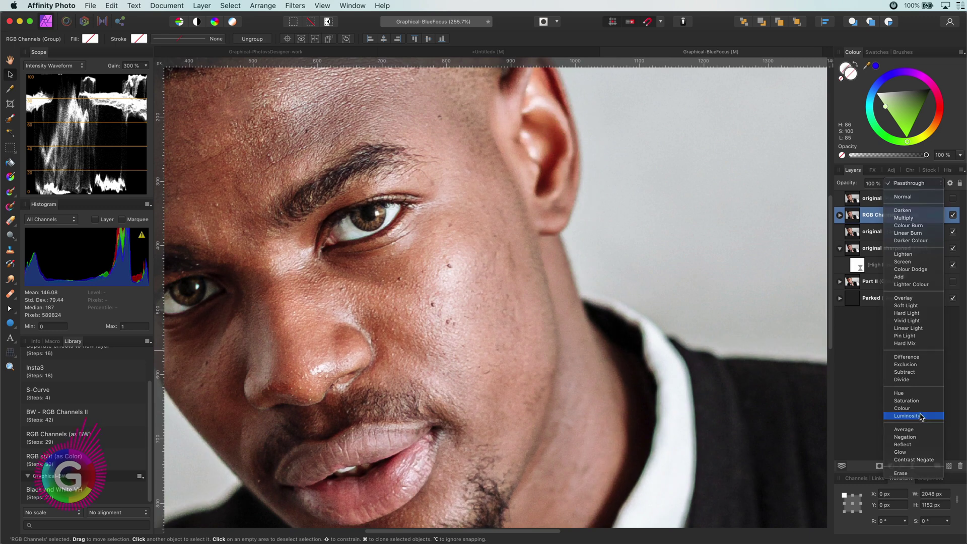
left_click(907, 416)
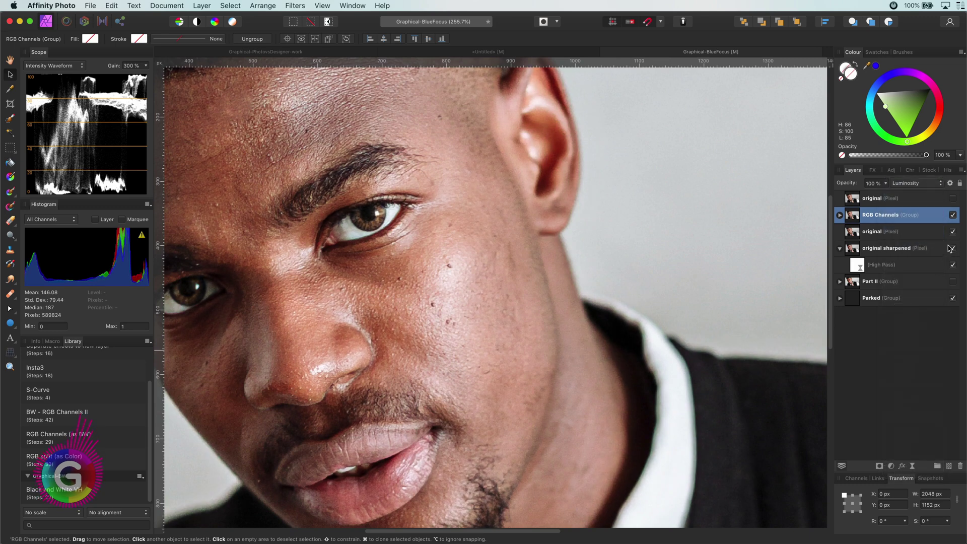
left_click(887, 232, "shift")
Step: Group RGB Channels with the original copy and name the group 'rgb-green sharpened'
key("super+g")
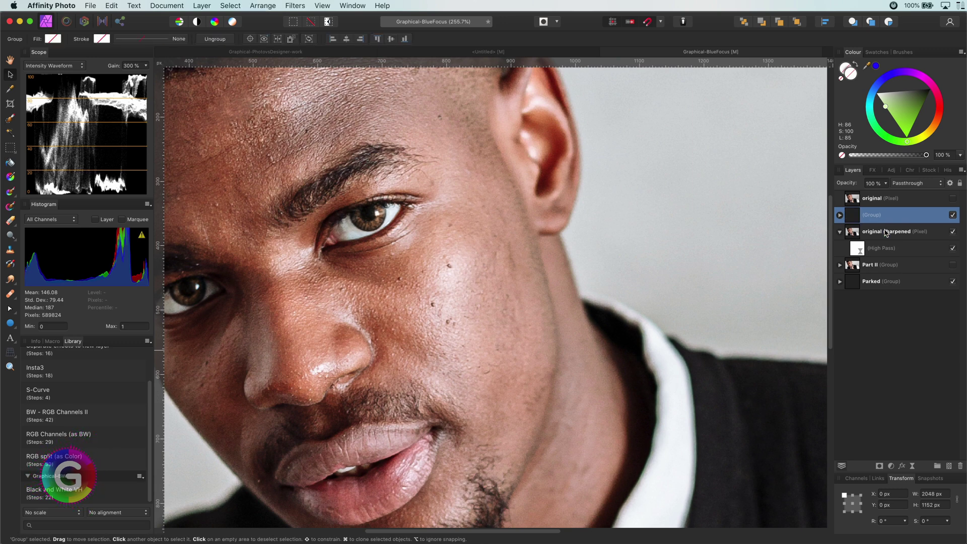
double_click(872, 215)
type("rgb")
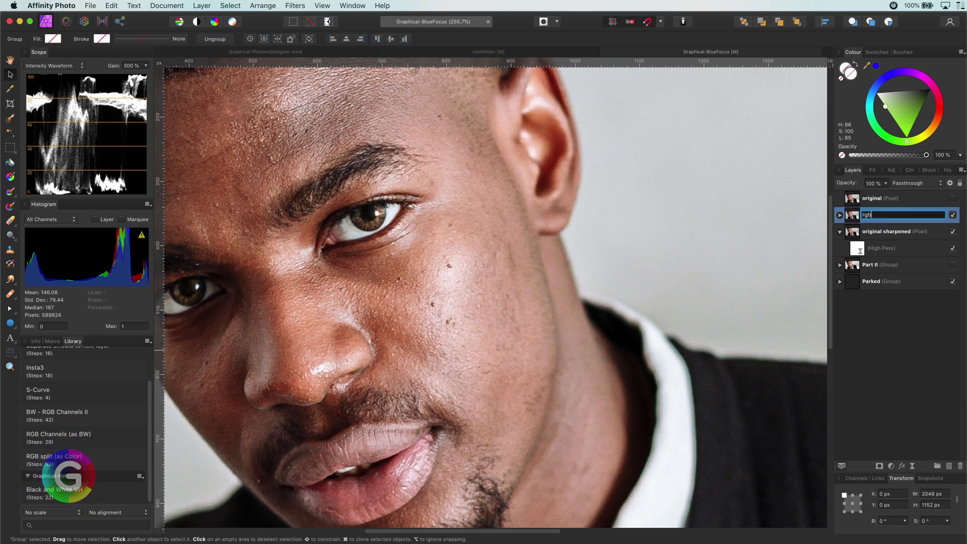
type("-green sharpened")
key("Return")
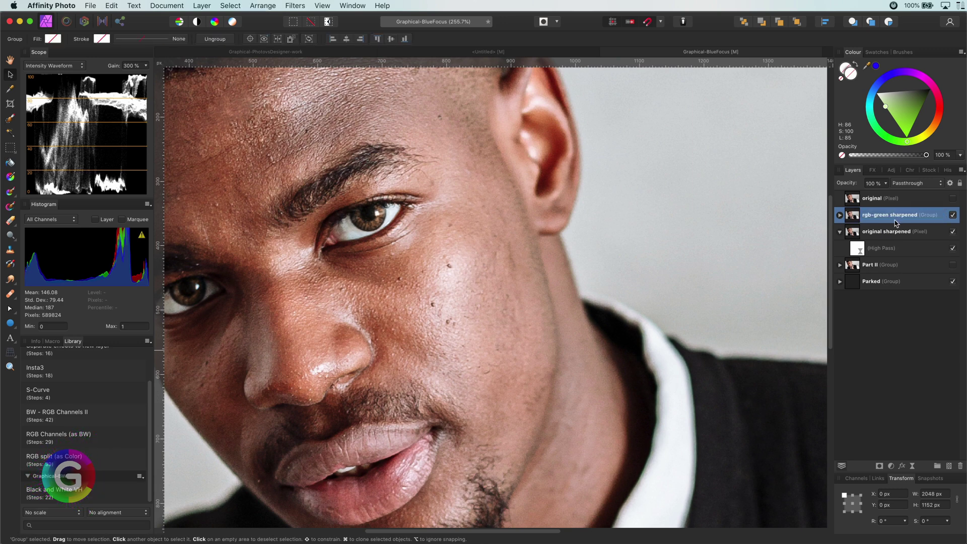
Step: Toggle the original and rgb-green sharpened visibility to compare green-only against all-channel sharpening
left_click(953, 199)
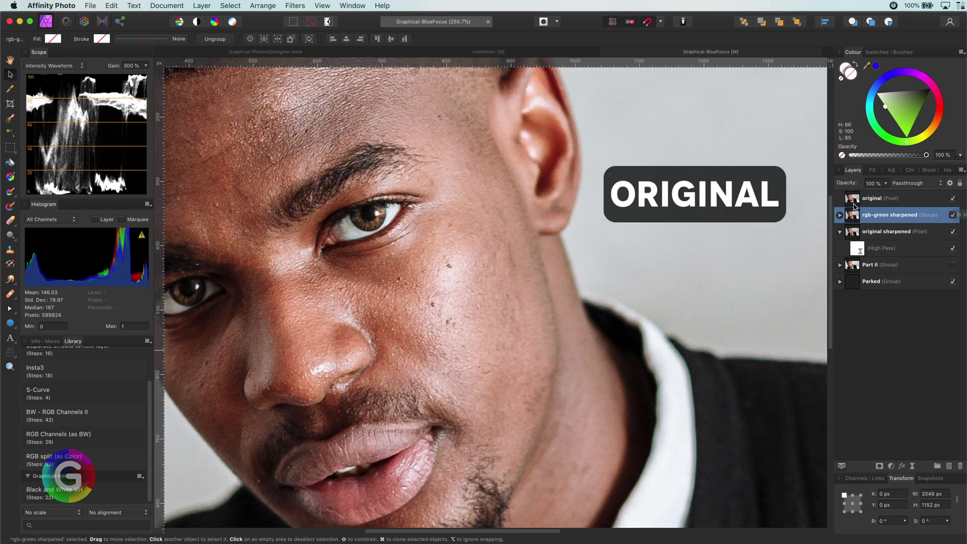
left_click(953, 198)
left_click(953, 215)
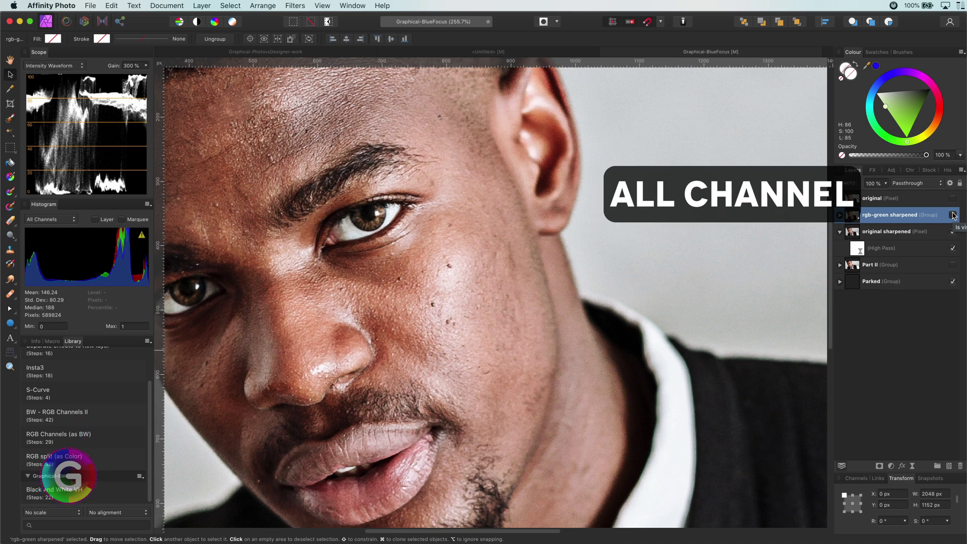
left_click(953, 215)
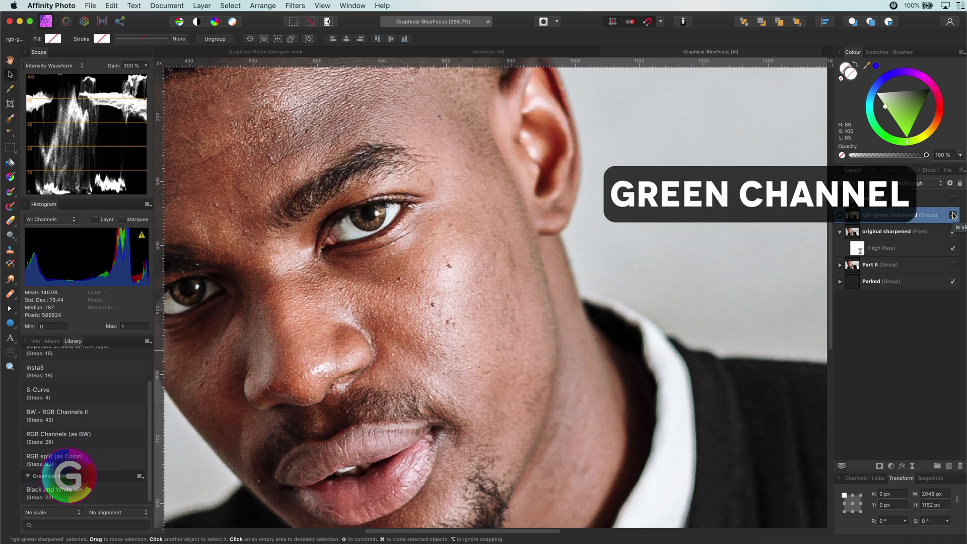
left_click(953, 215)
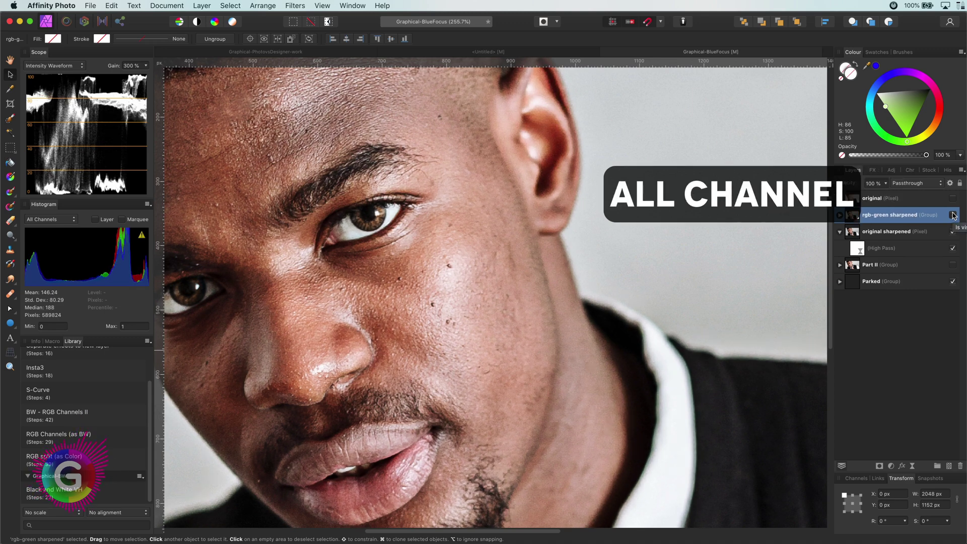
left_click(952, 215)
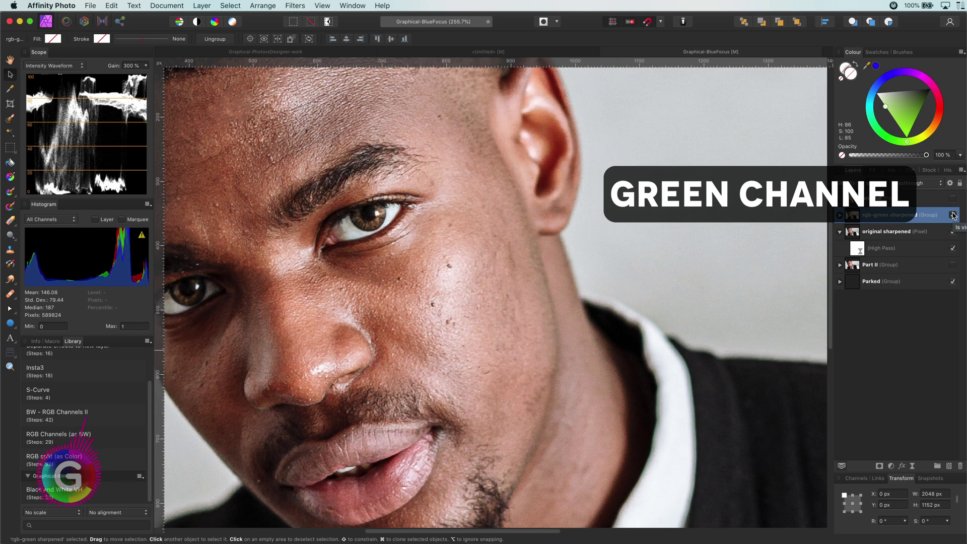
Step: Fit the portrait in view, hide the comparison layers, deselect, and expand the Part II group
key("super+0")
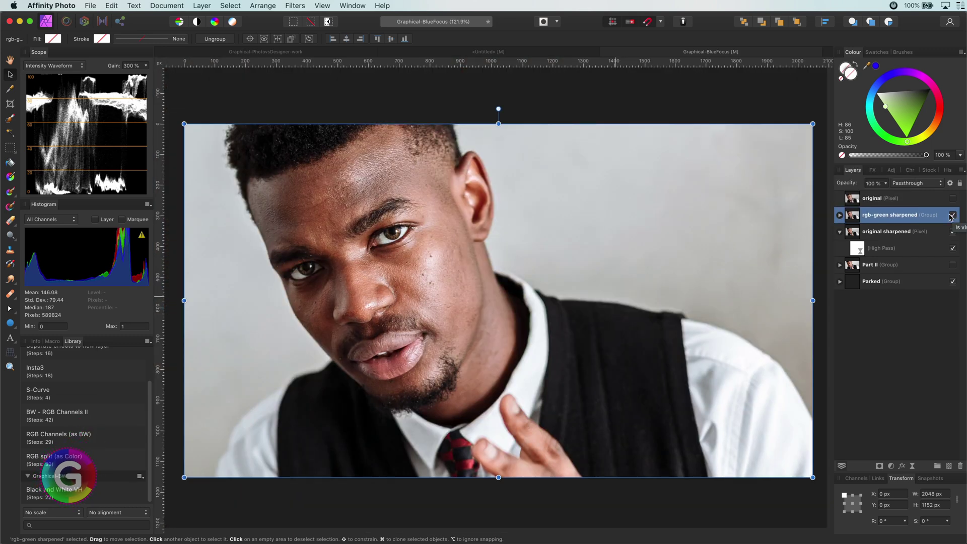
left_click(953, 216)
left_click(953, 199)
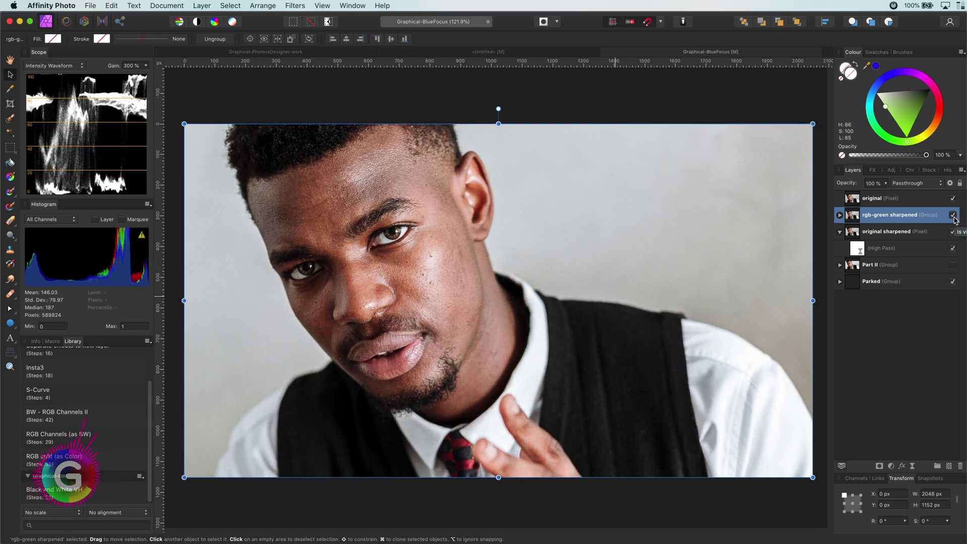
left_click(953, 199)
left_click(953, 214)
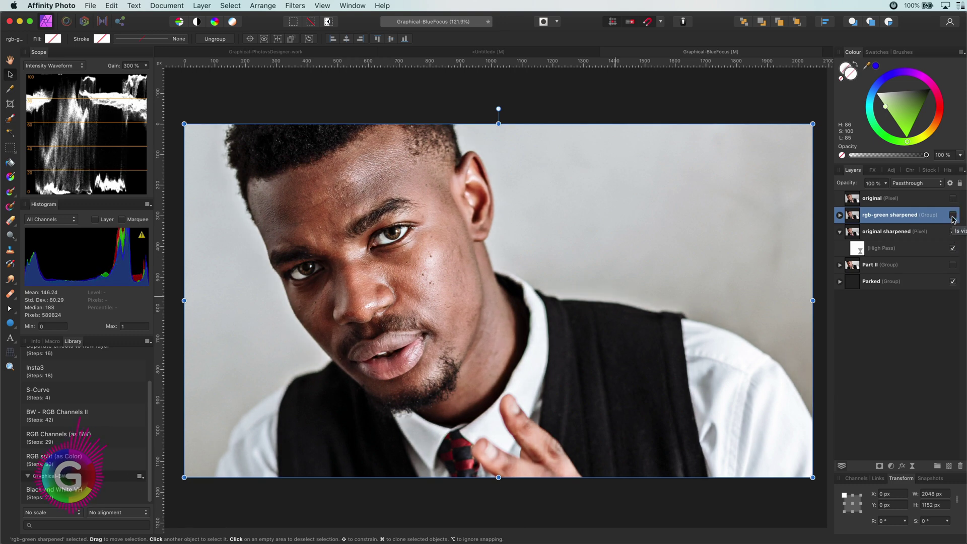
left_click(910, 297)
left_click(840, 264)
Step: Show Part II and its RGB Channels group, comparing with the Curves Adjustment toggled and left off
left_click(953, 265)
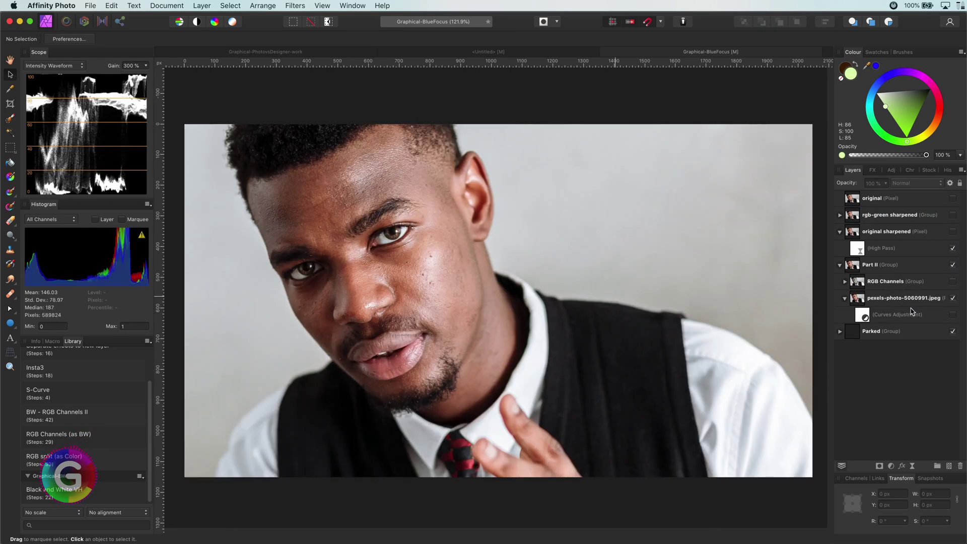
left_click(952, 281)
left_click(953, 315)
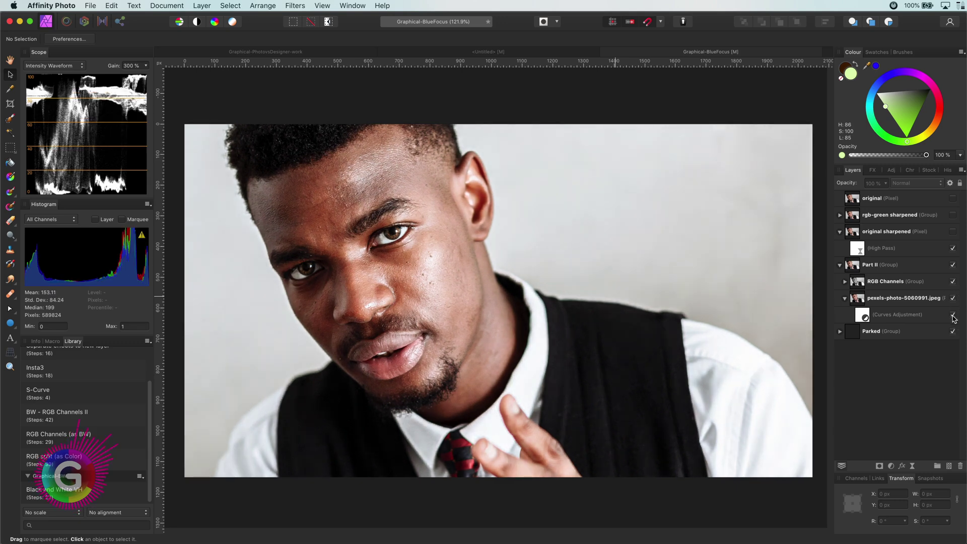
left_click(953, 315)
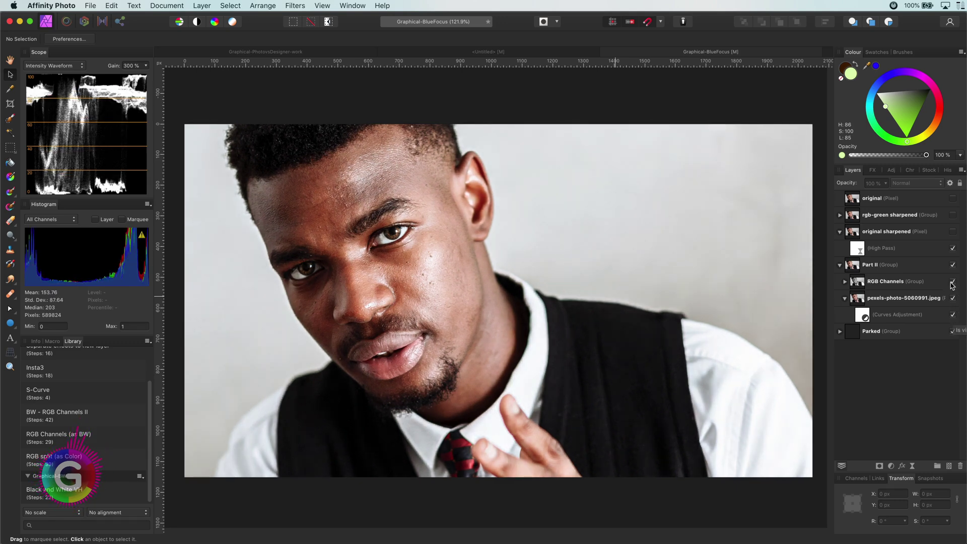
left_click(953, 315)
left_click(953, 315)
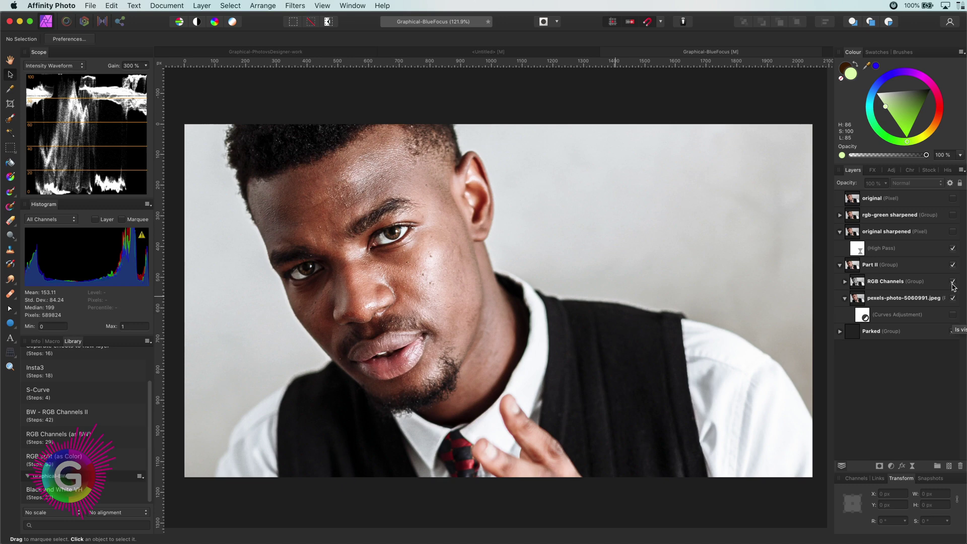
left_click(953, 281)
left_click(952, 281)
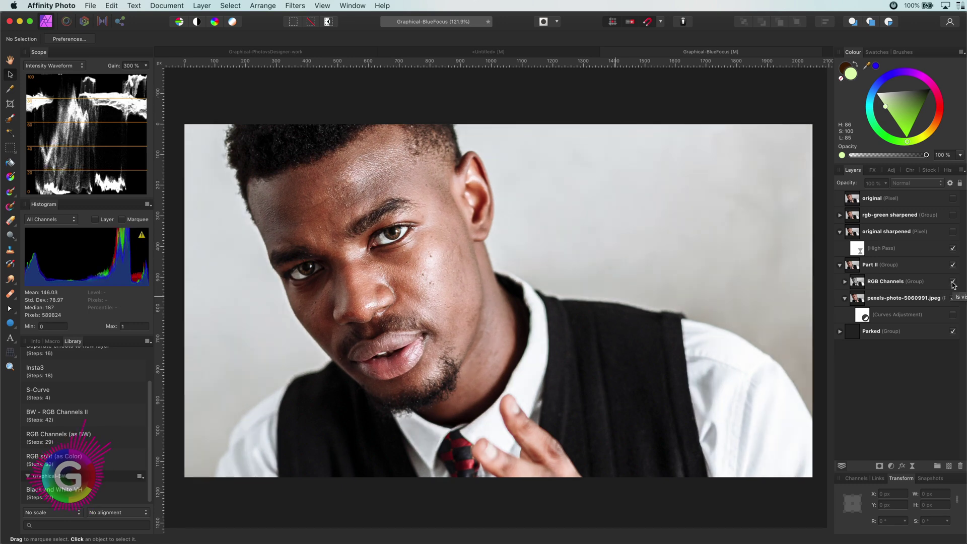